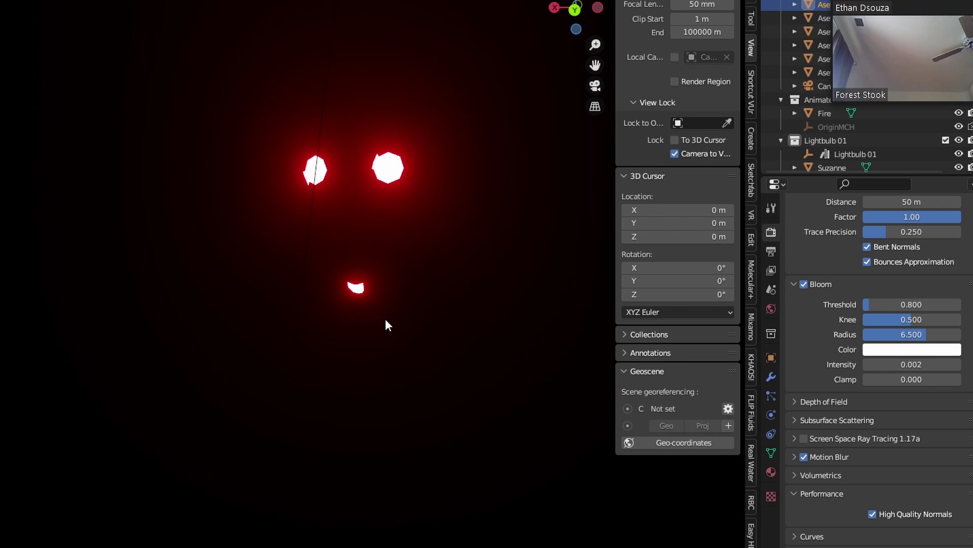
- Tick the Screen Space Ray Tracing 1.17a checkbox in Render Properties
click(803, 436)
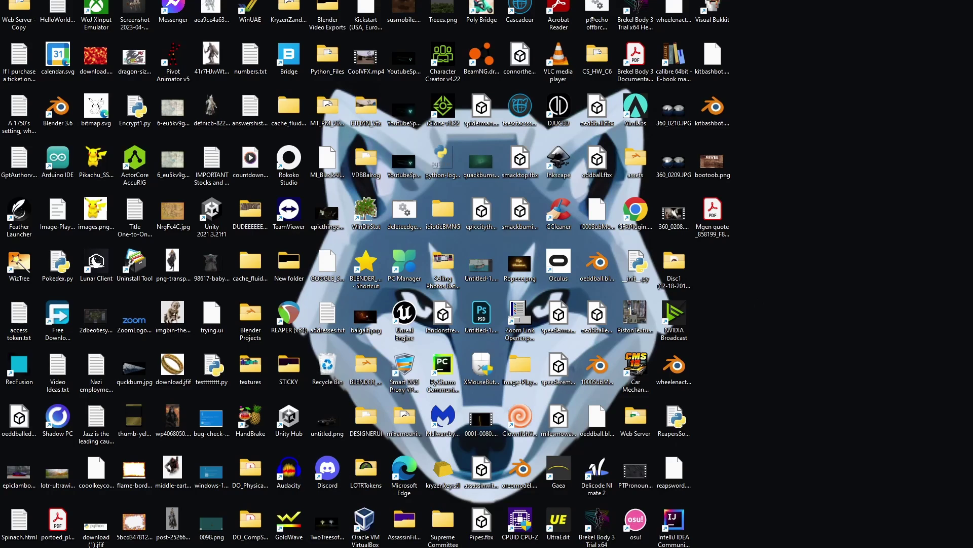
- Launch blender.exe from the SSGI Native 1.17a Blender 3.6.2 build folder in Downloads
key(super+e)
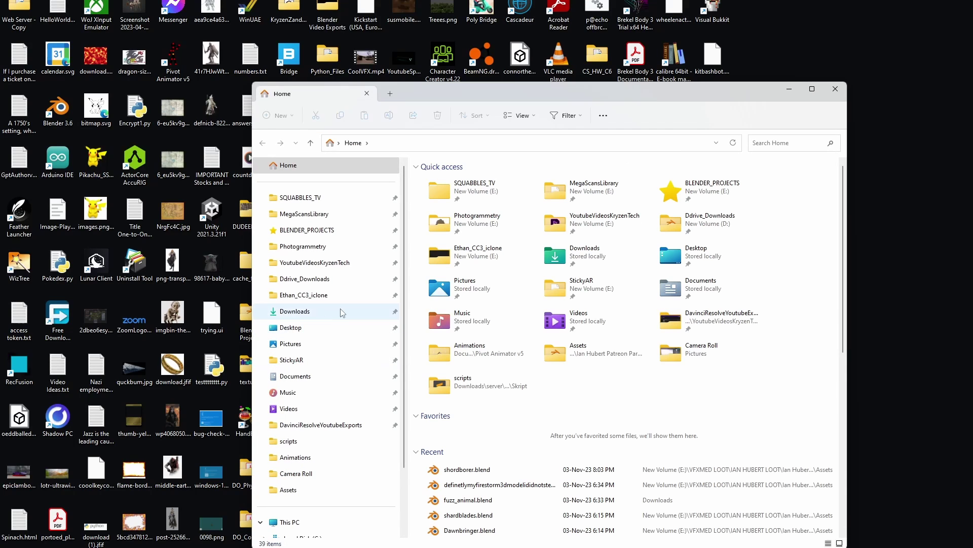
click(836, 89)
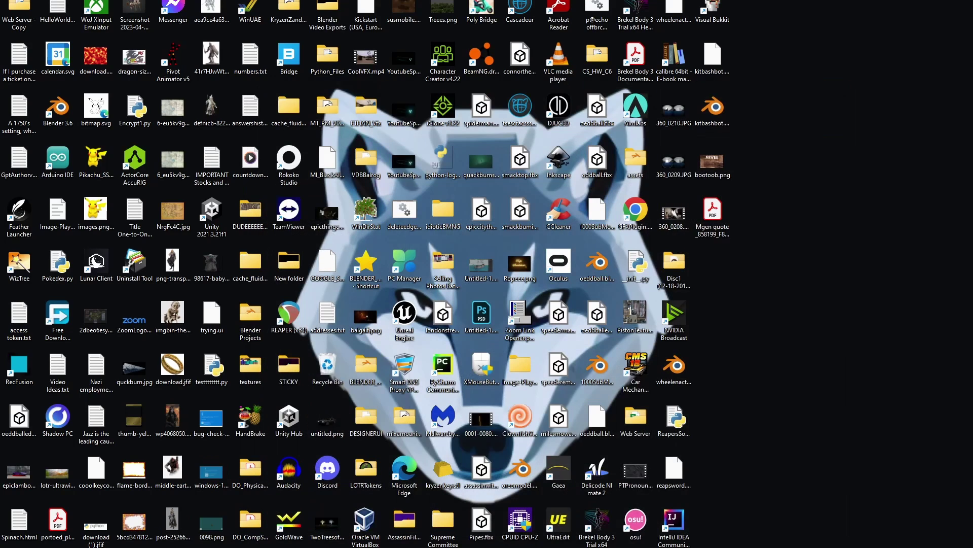
key(super+w)
text(blender)
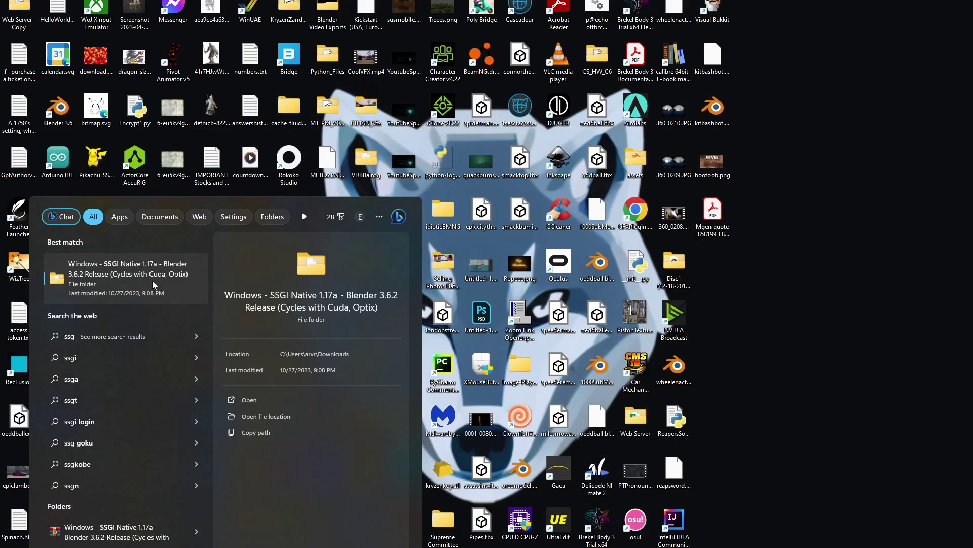
click(445, 284)
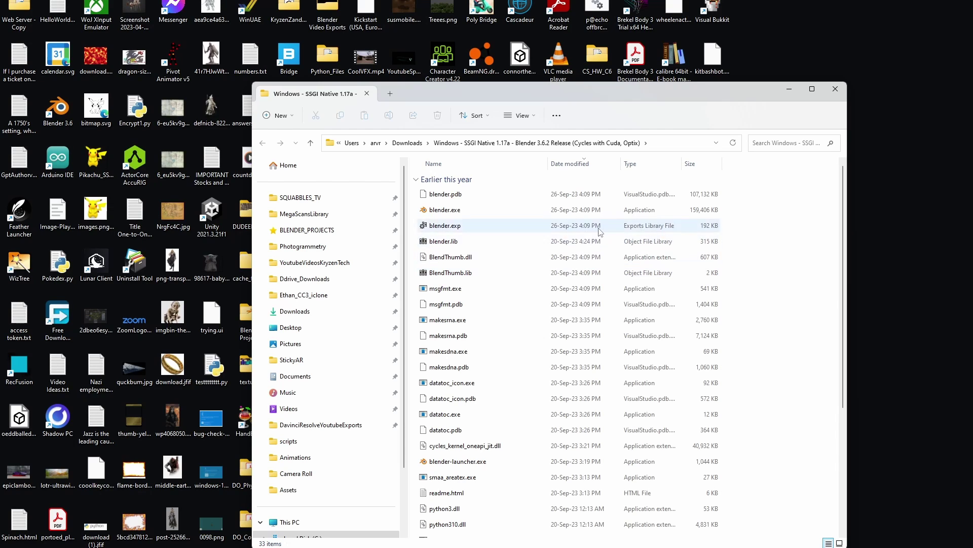
double_click(545, 208)
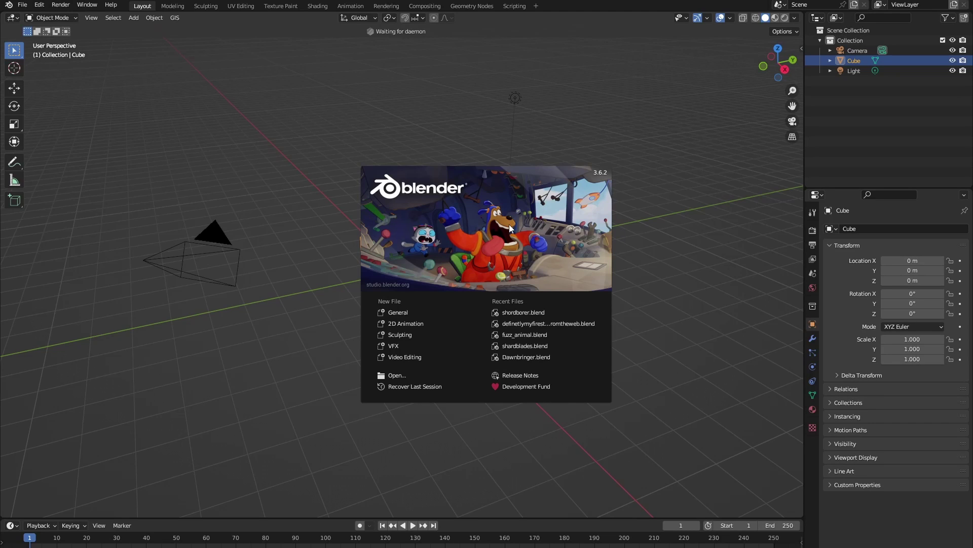
- Start a new General scene, orbit the empty view, and show the Render Properties
click(435, 312)
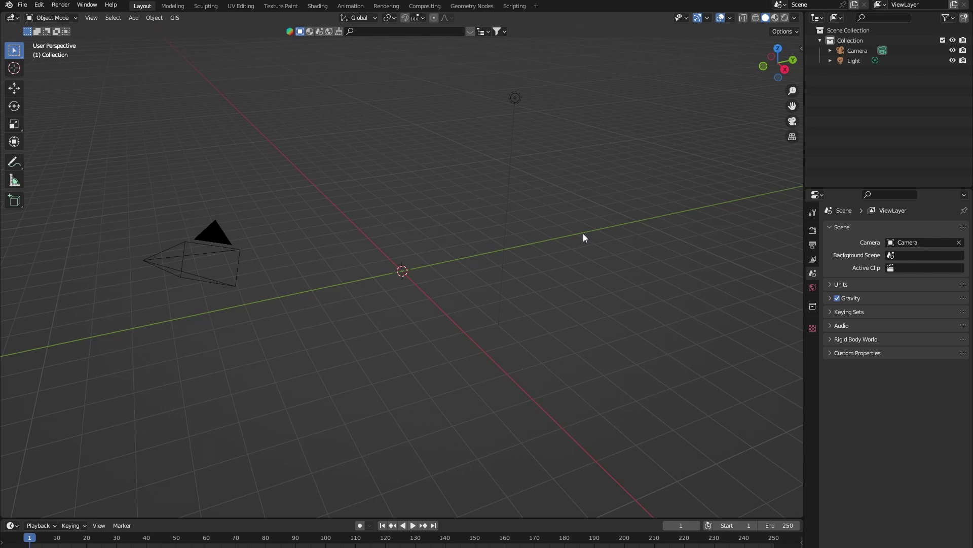
mouse_move(341, 280)
middle_down()
mouse_move(433, 321)
mouse_move(503, 372)
mouse_move(402, 352)
mouse_move(339, 296)
middle_up()
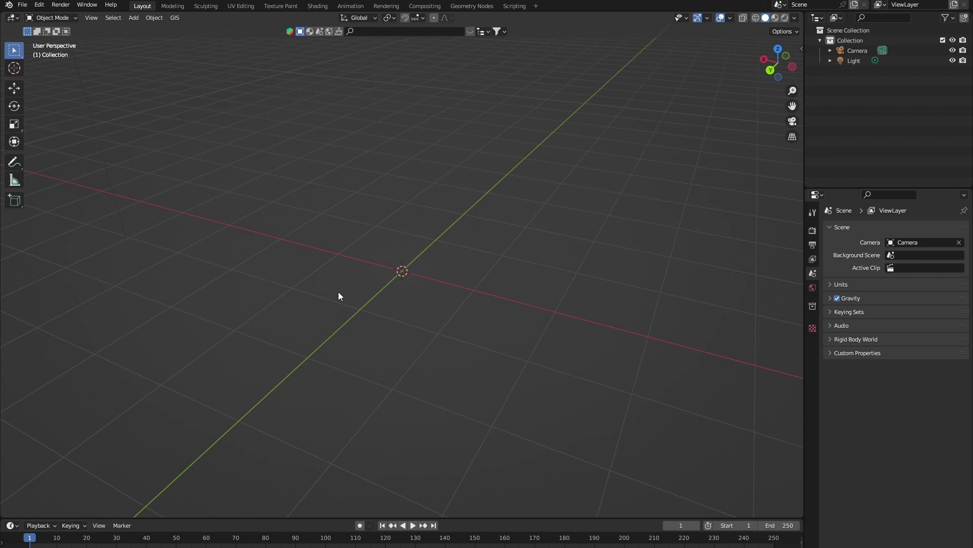
click(811, 231)
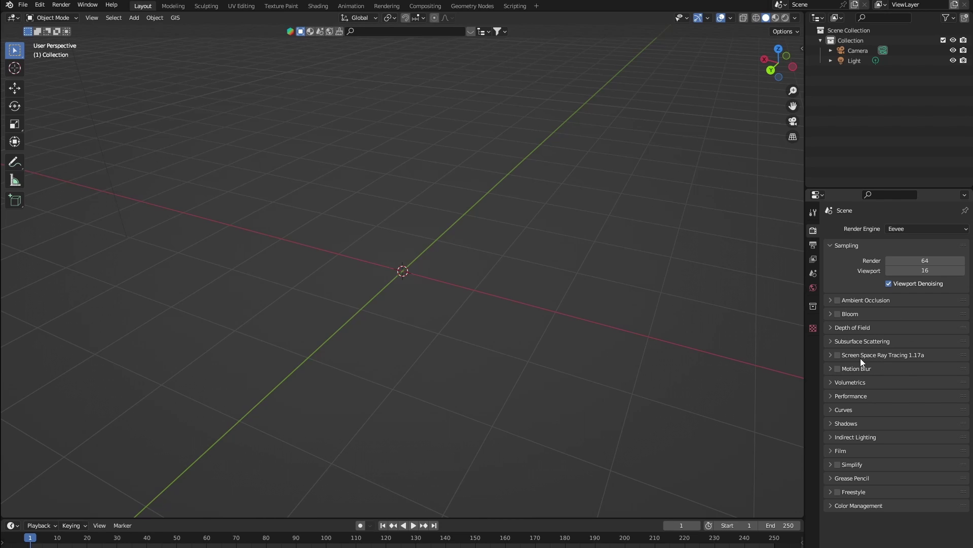
- Enable Ambient Occlusion, Bloom, Screen Space Ray Tracing and Motion Blur, then quit with Ctrl+Q
click(838, 300)
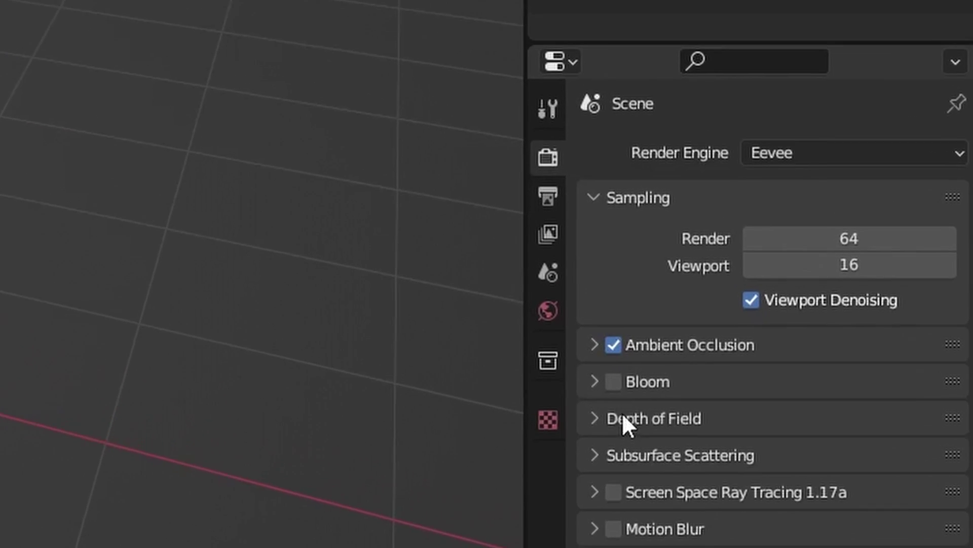
click(629, 384)
click(611, 383)
click(623, 424)
click(622, 458)
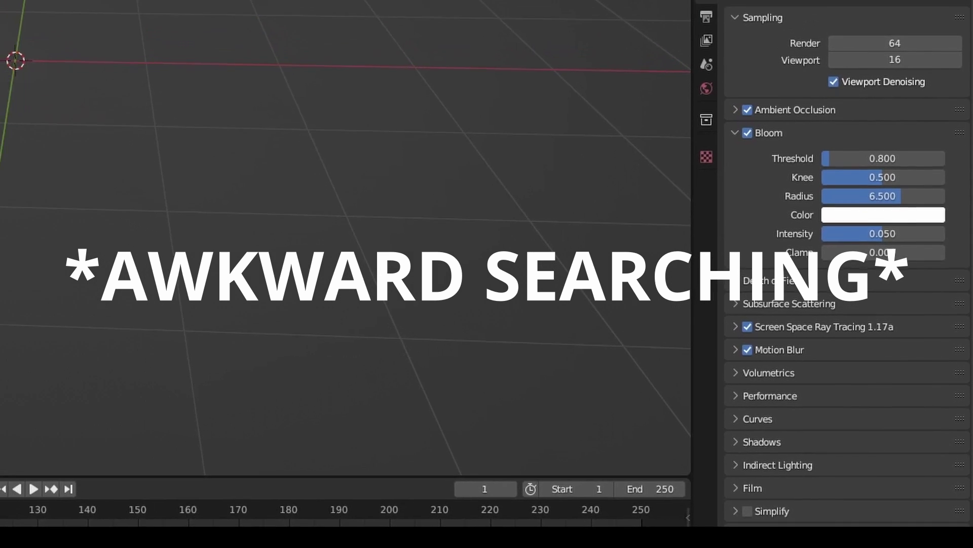
key(ctrl+q)
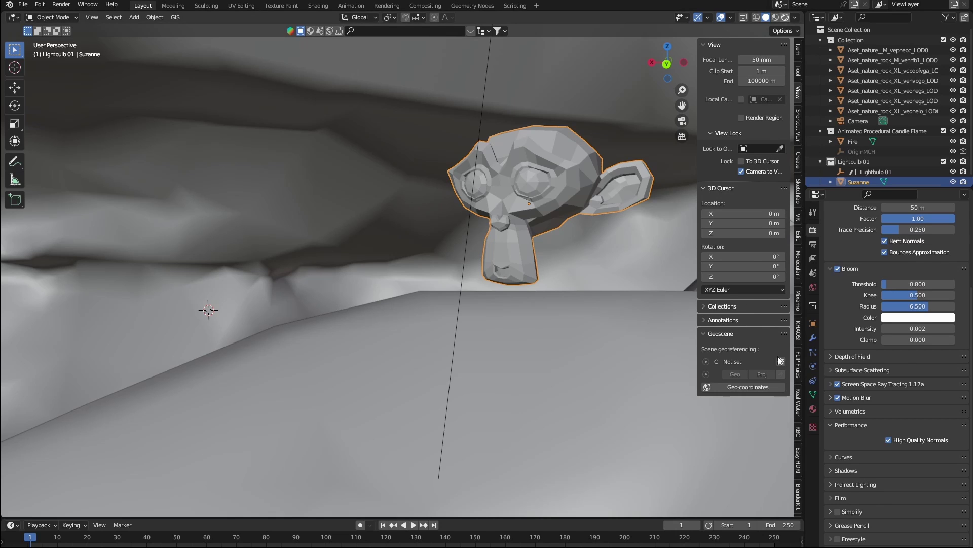
- Untick Screen Space Ray Tracing 1.17a so only Suzanne's red glow remains
click(838, 384)
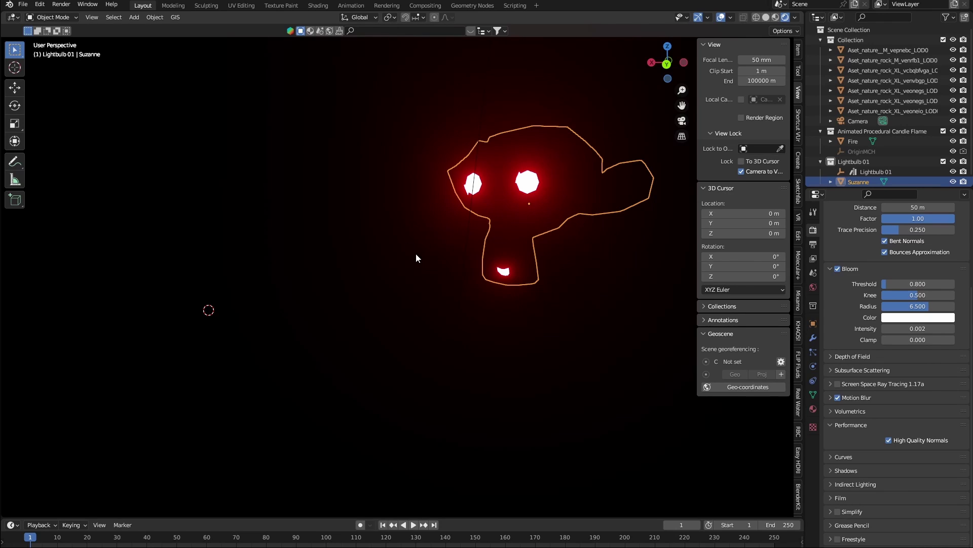
- Toggle Bloom off and back on, then re-enable Screen Space Ray Tracing 1.17a
click(837, 273)
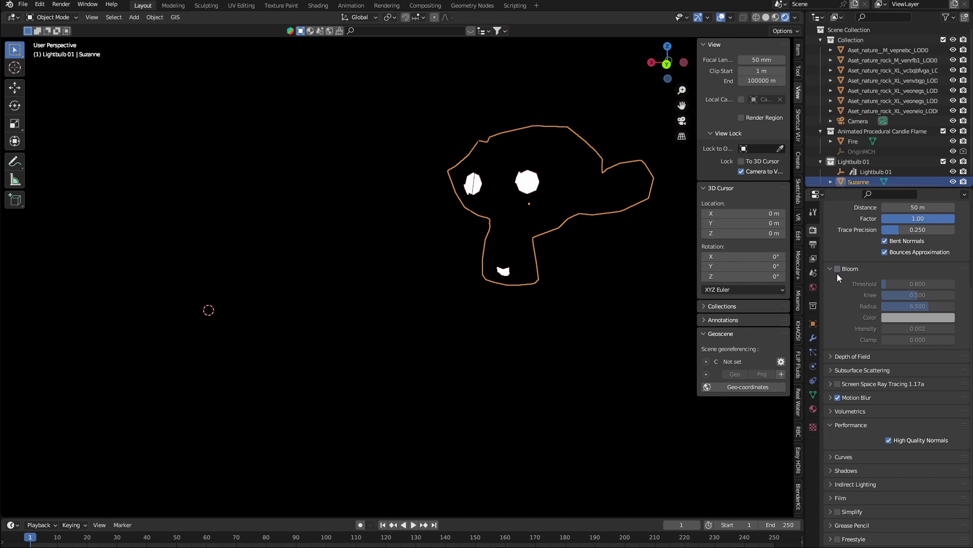
click(838, 271)
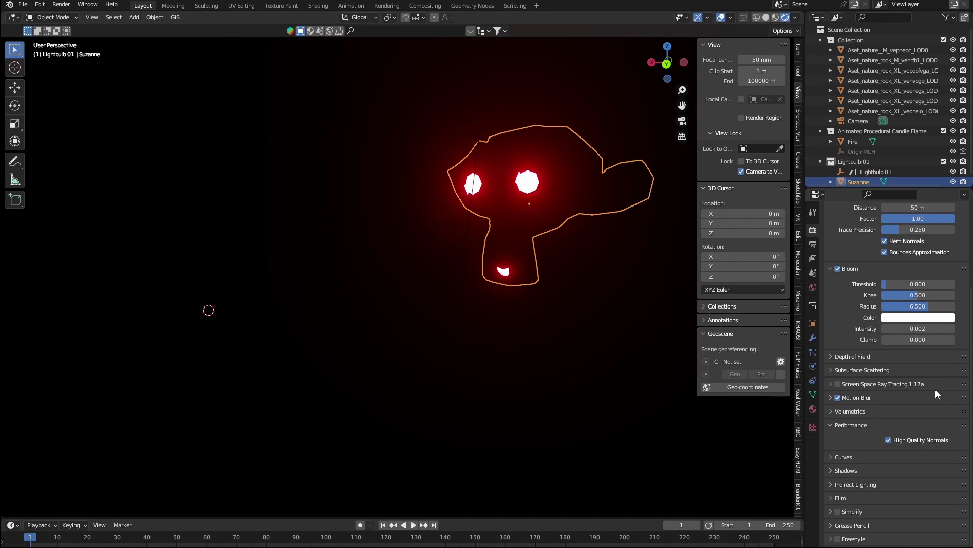
click(831, 385)
scroll(906, 454, down, 3)
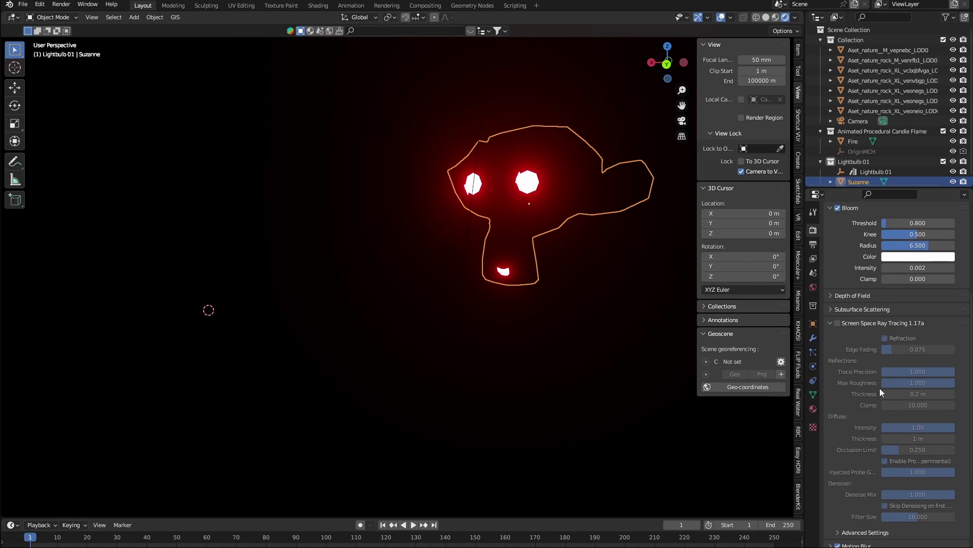
click(838, 322)
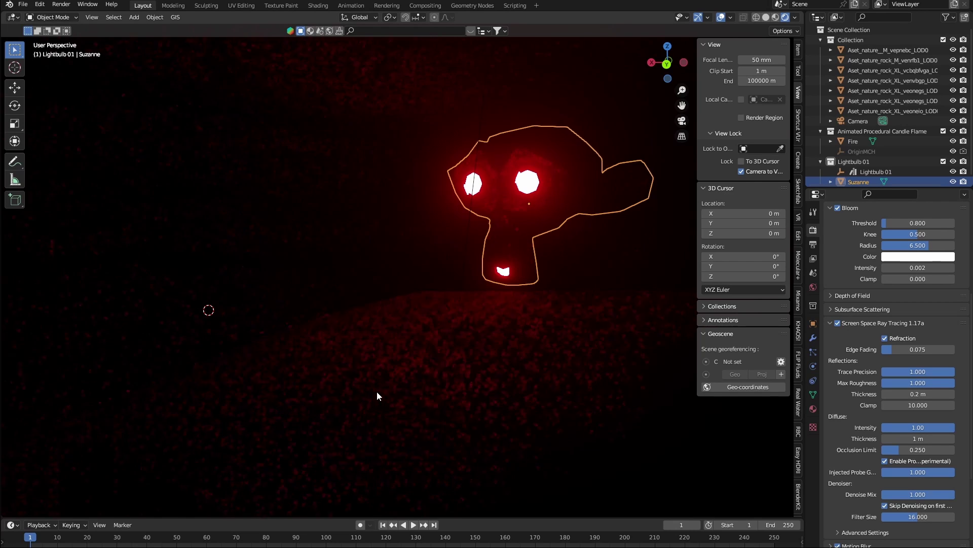
- Check the camera view, then orbit the free view to frame Suzanne
click(682, 121)
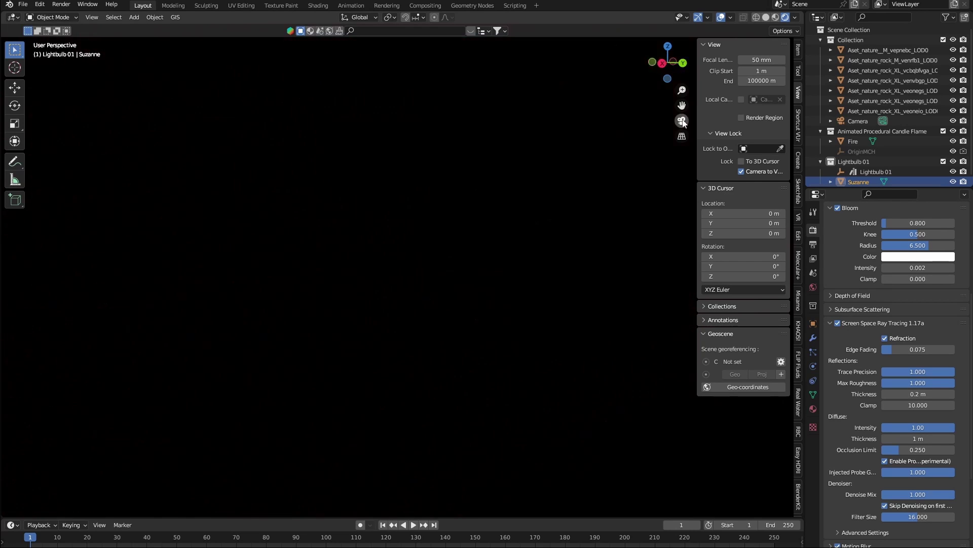
click(682, 121)
middle_drag(510, 415, 243, 239)
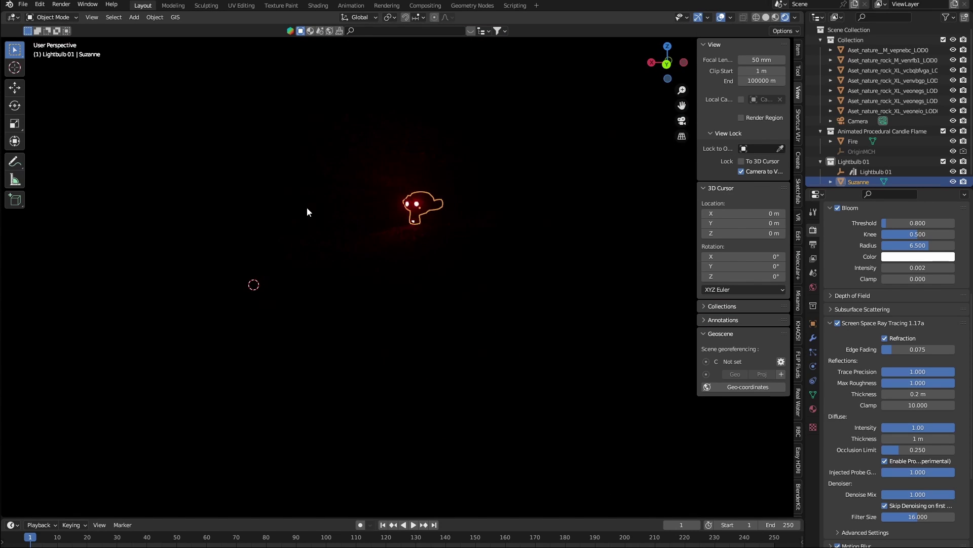
- Add a Sun light and raise it along Z above the rocks
key(shift+a)
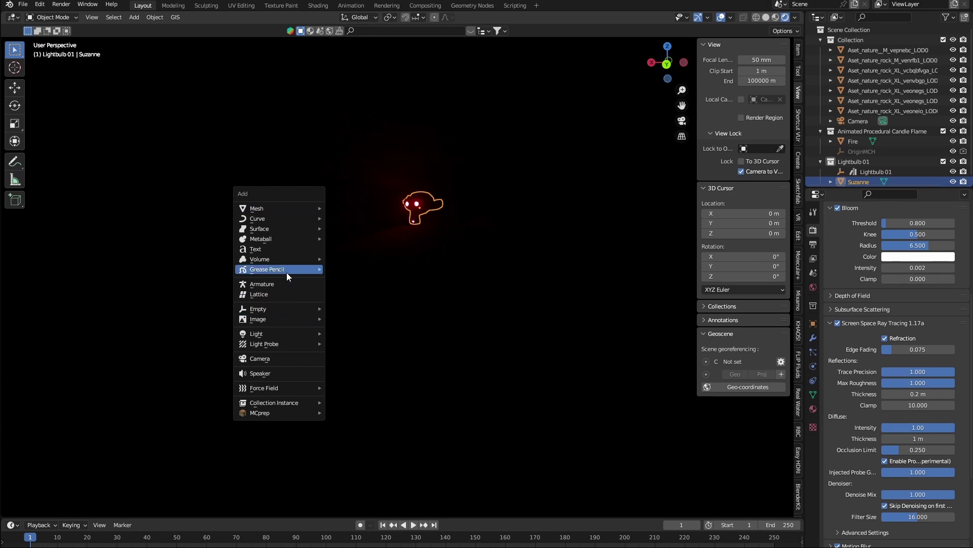
mouse_move(304, 333)
click(341, 339)
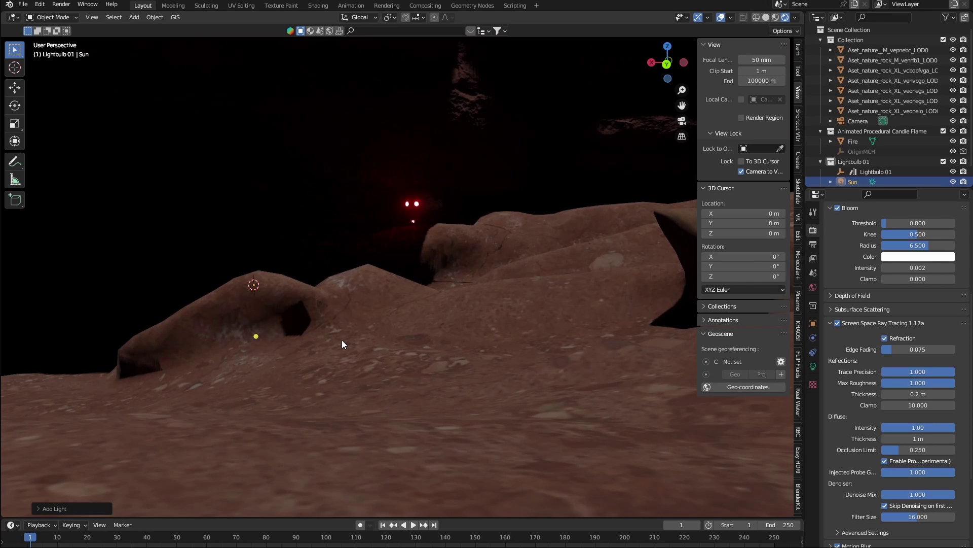
key(g)
key(z)
click(431, 221)
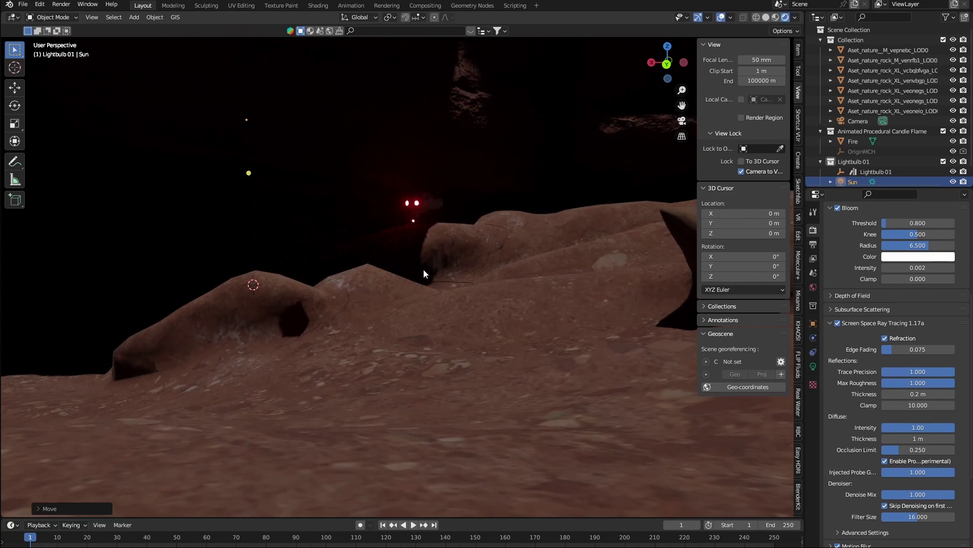
scroll(424, 269, up, 5)
middle_drag(461, 279, 379, 299)
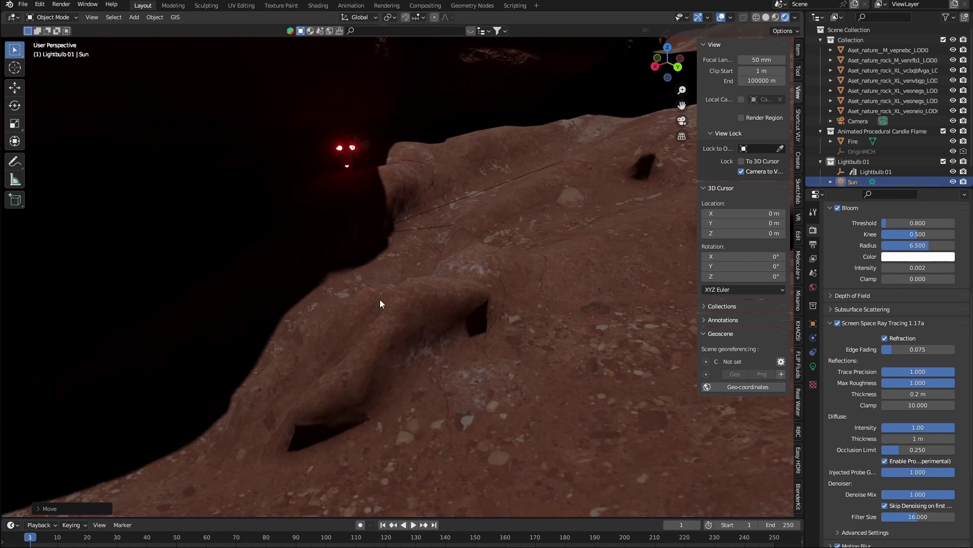
- Set the render engine to Cycles
scroll(860, 300, up, 2)
scroll(860, 297, up, 5)
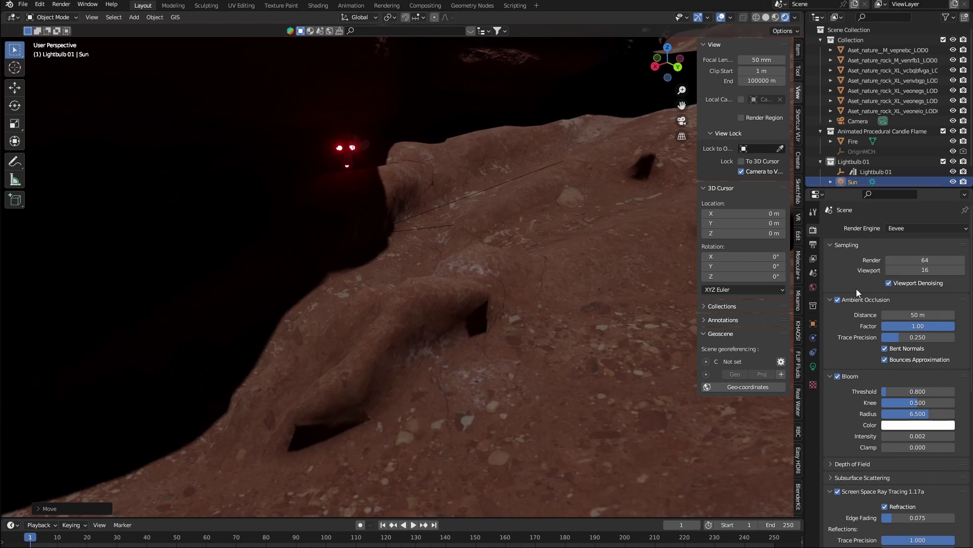
click(897, 229)
click(892, 262)
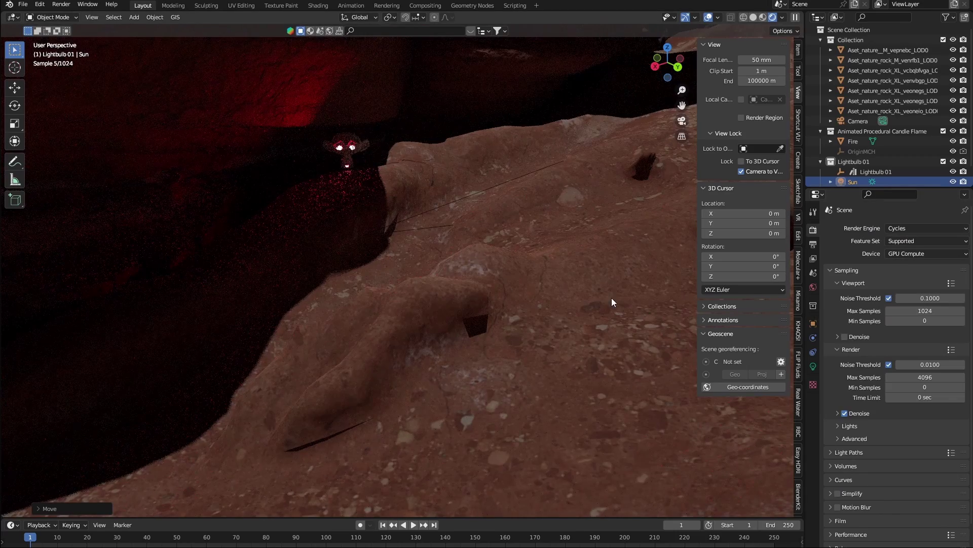
- Orbit and zoom around the rocky plateau to inspect the Cycles preview
middle_drag(612, 297, 267, 445)
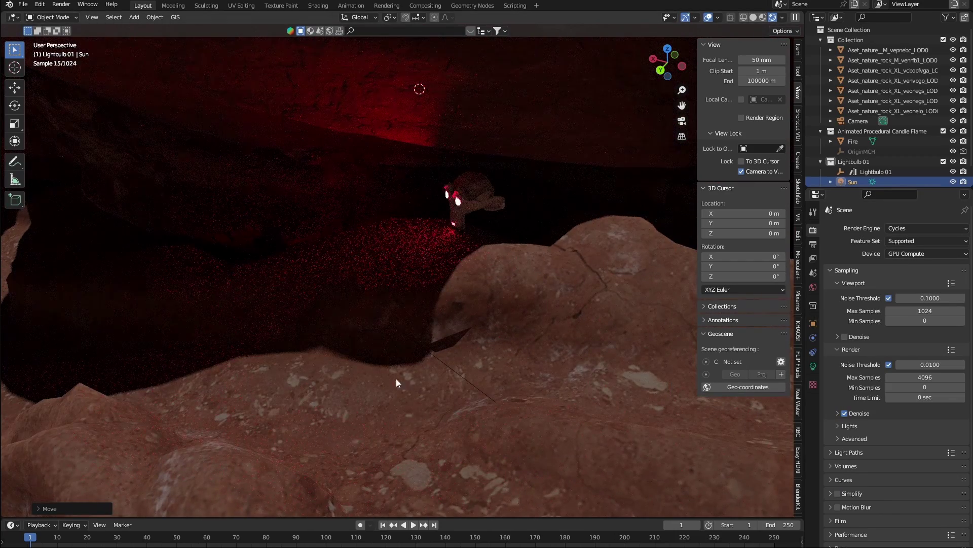
middle_drag(394, 380, 413, 346)
scroll(413, 346, down, 5)
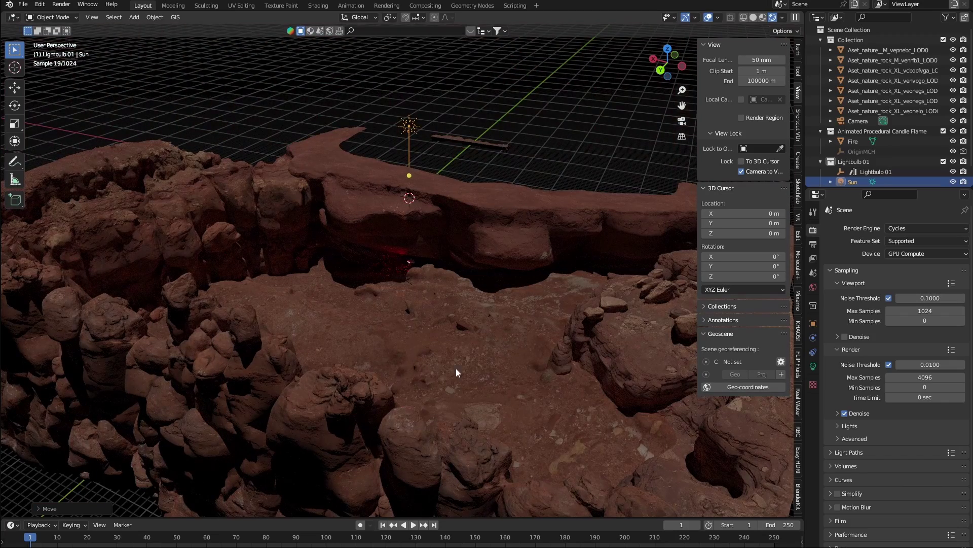
middle_drag(455, 330, 568, 336)
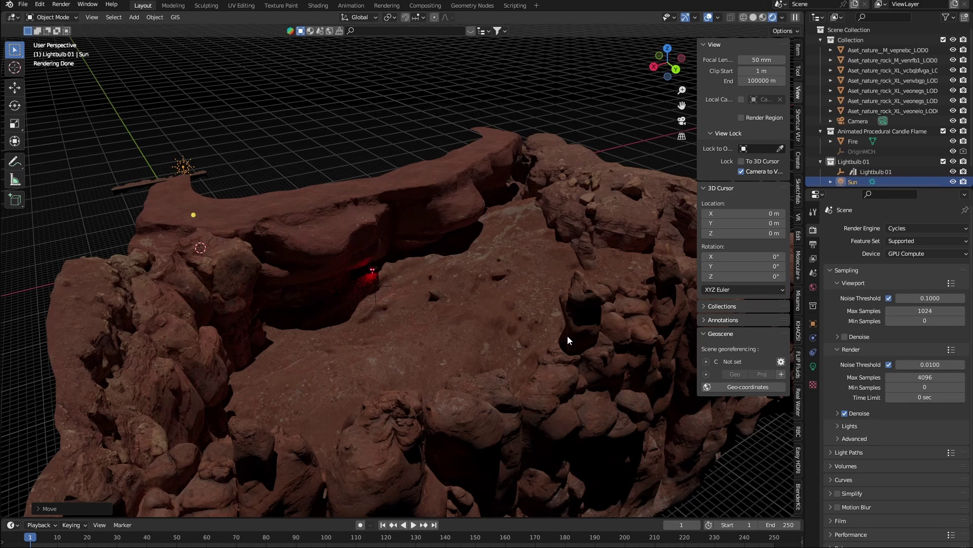
- Switch the render engine back to Eevee
click(934, 228)
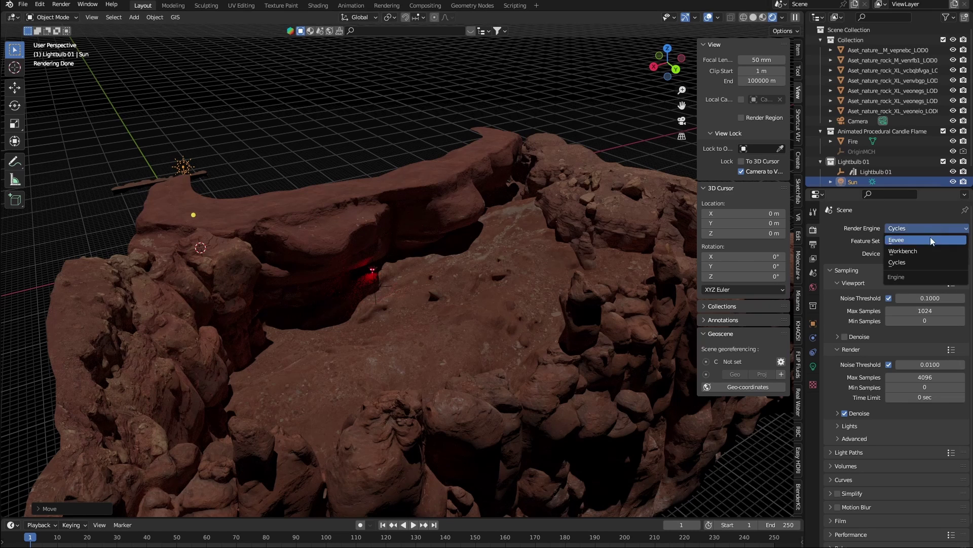
click(930, 237)
scroll(391, 324, up, 5)
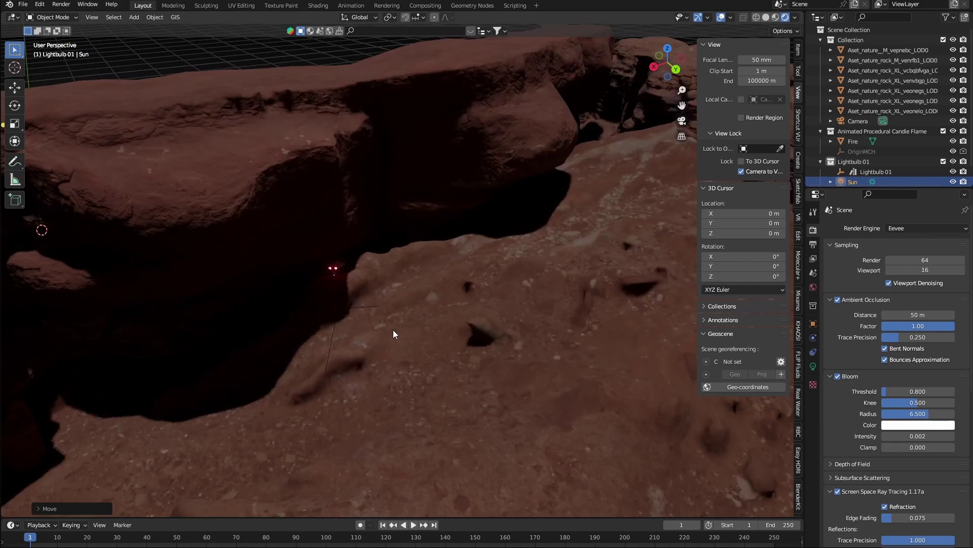
- Orbit and zoom the view in close to Suzanne's glowing red eyes
middle_drag(317, 355, 710, 207)
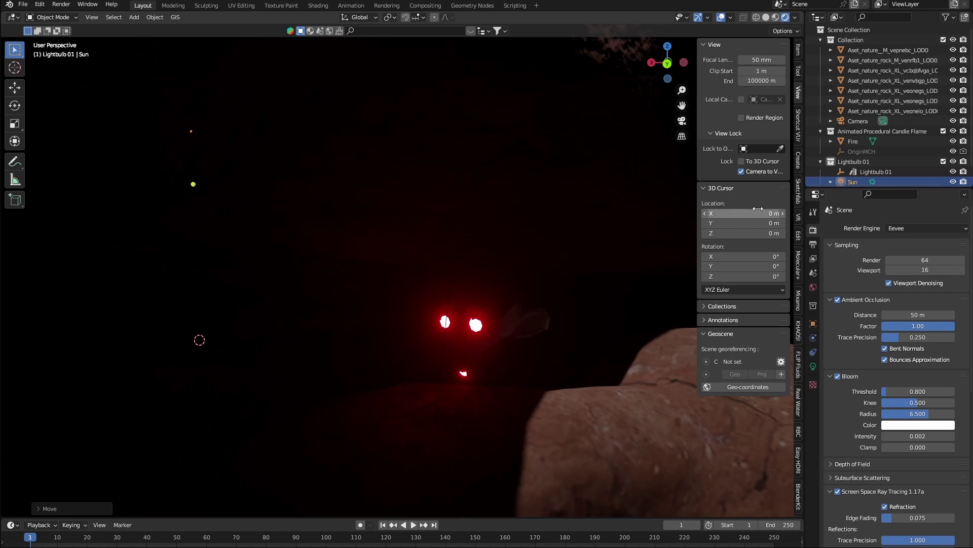
scroll(385, 318, down, 4)
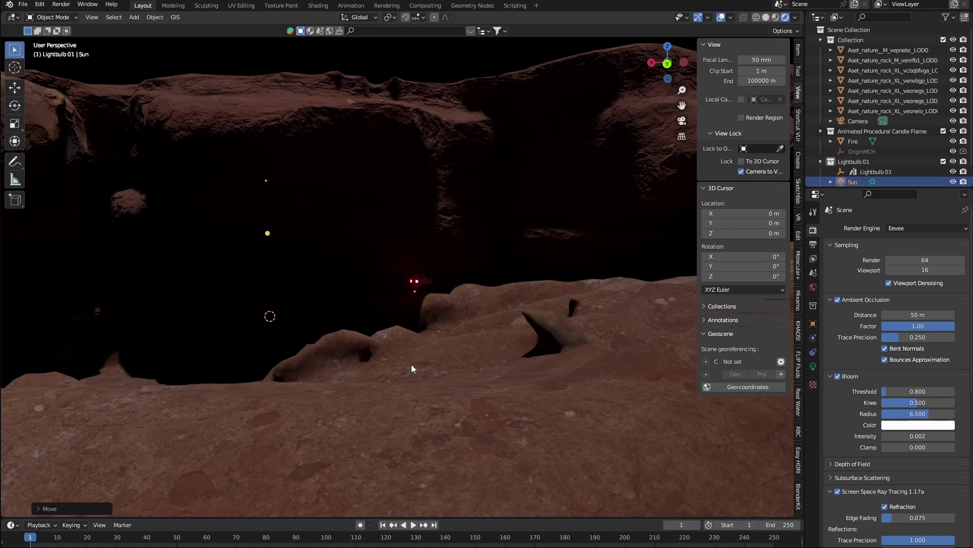
scroll(412, 364, up, 10)
middle_drag(372, 375, 482, 406)
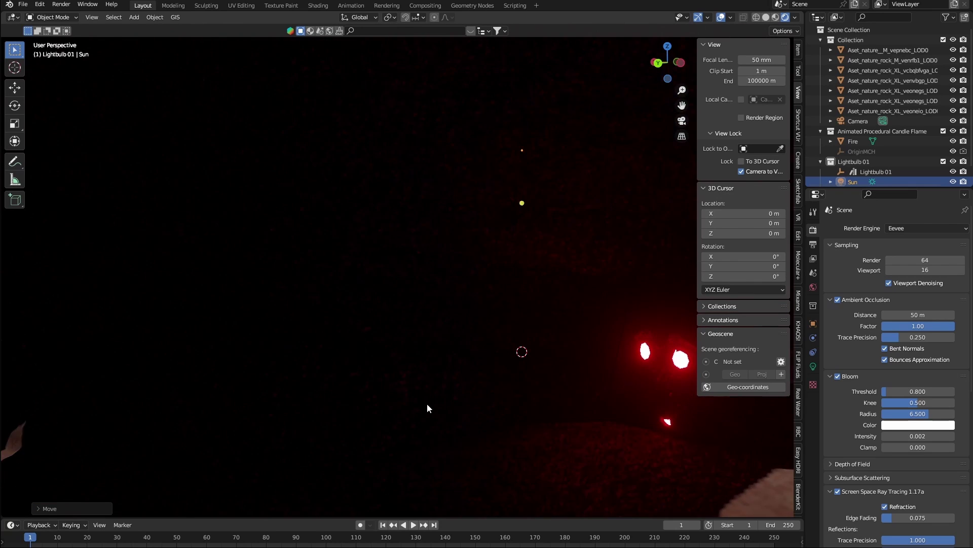
middle_drag(627, 442, 251, 377)
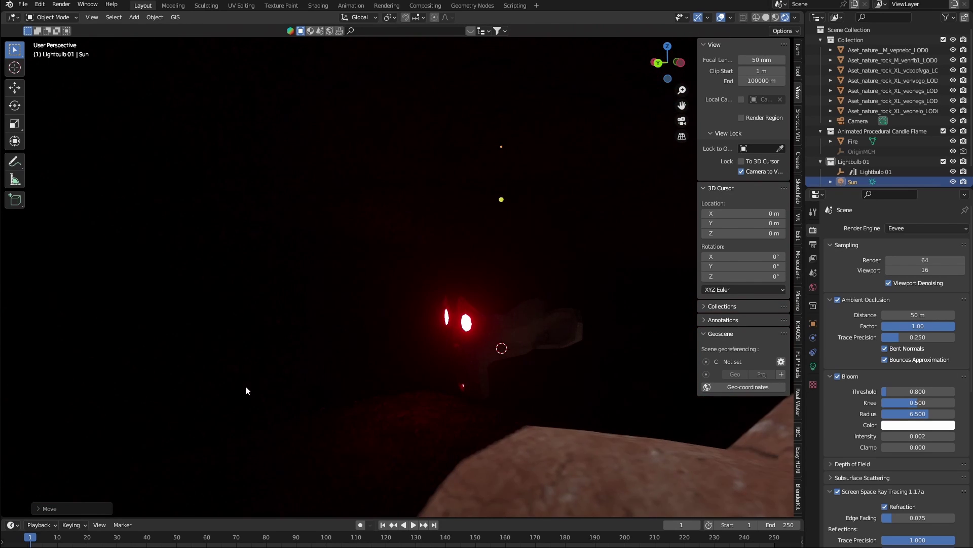